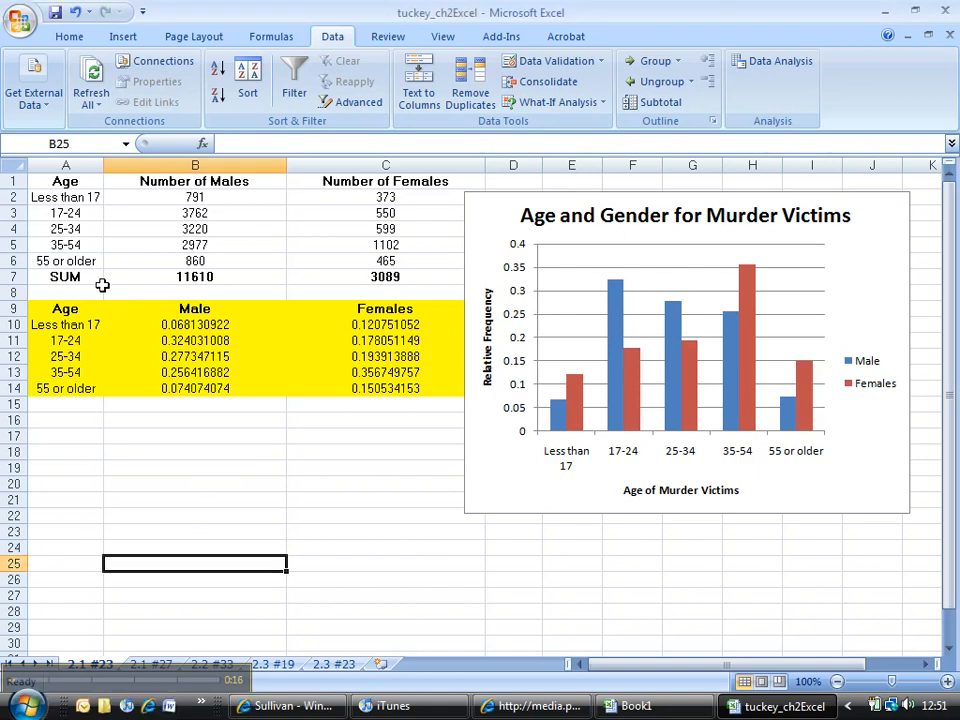
click(148, 229)
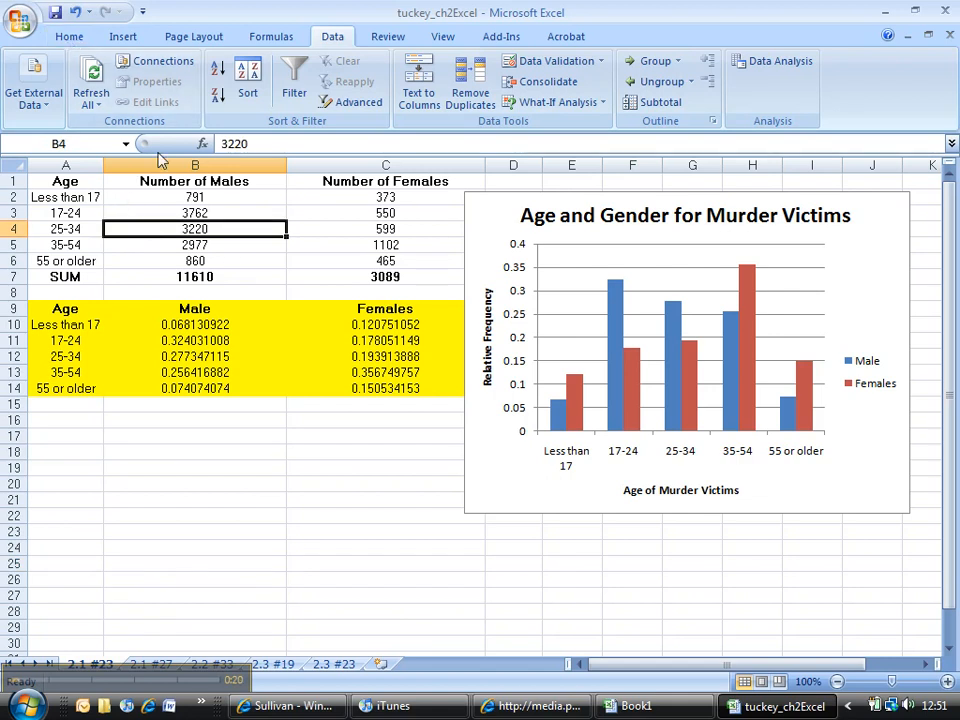
click(86, 38)
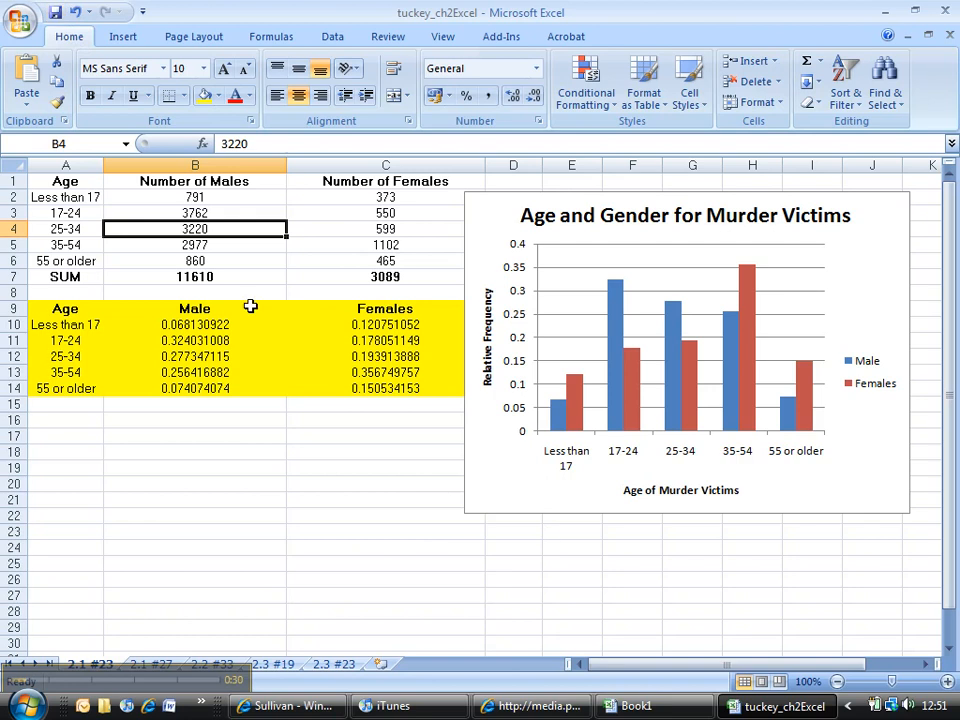
click(23, 21)
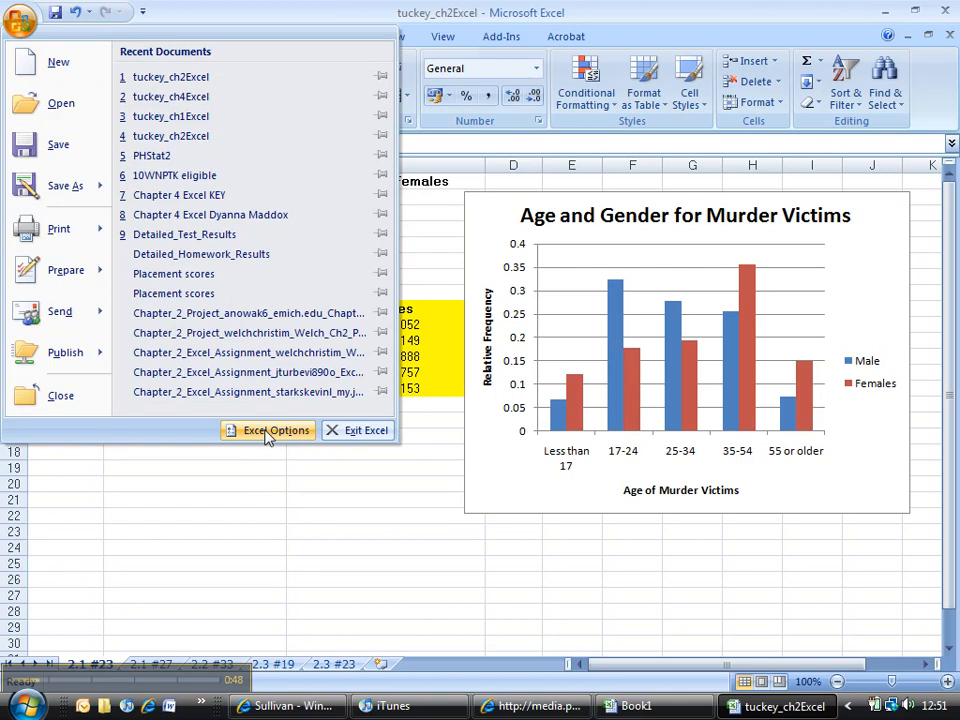
click(167, 461)
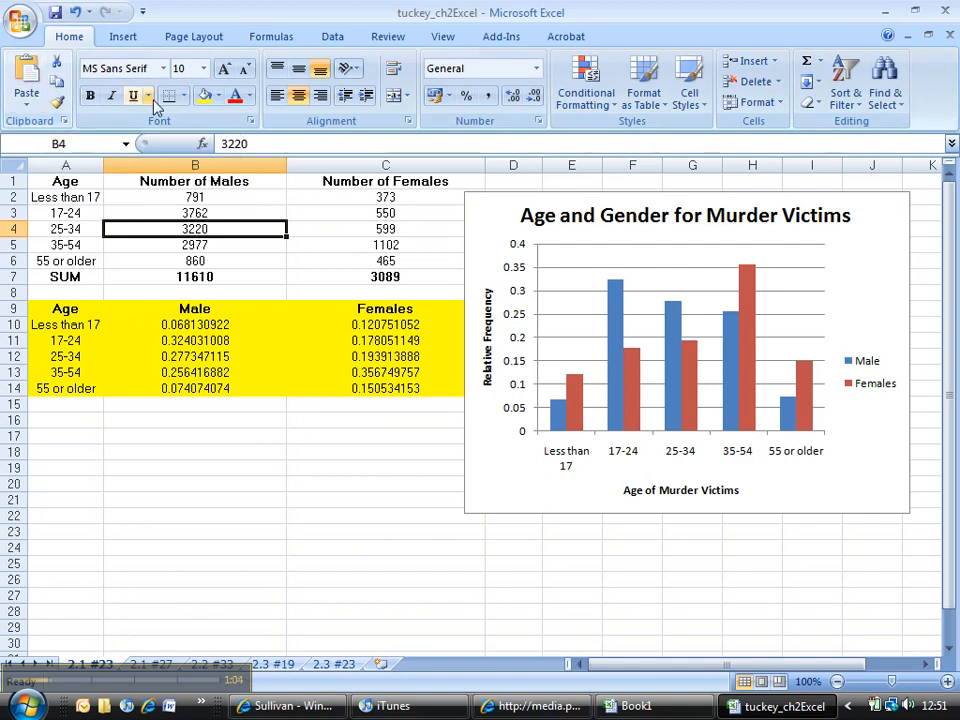
drag(99, 304, 349, 386)
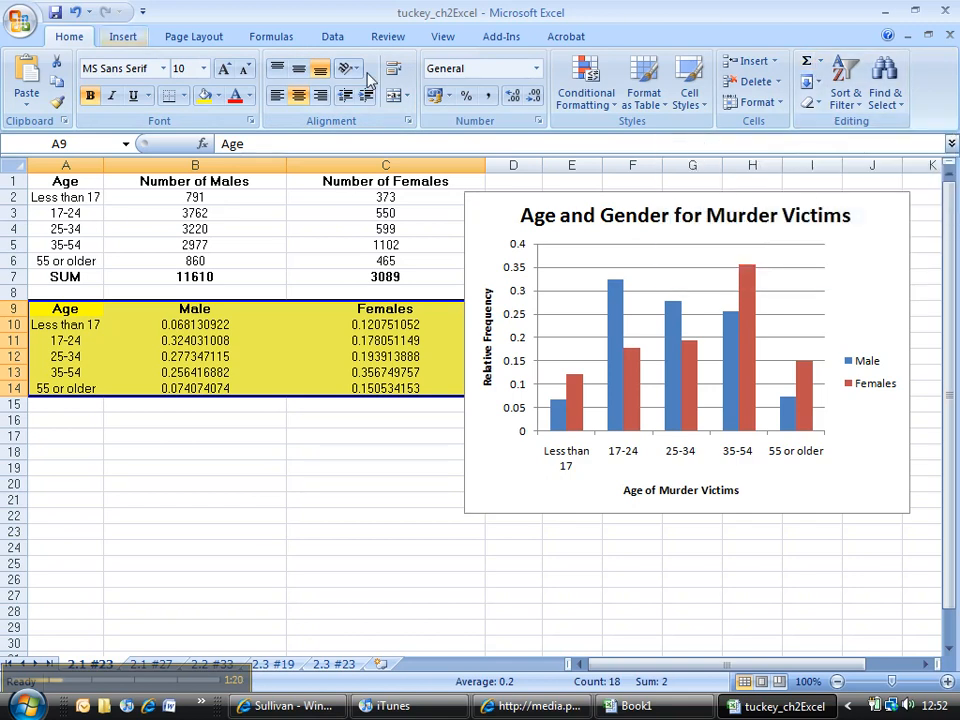
click(124, 37)
click(195, 436)
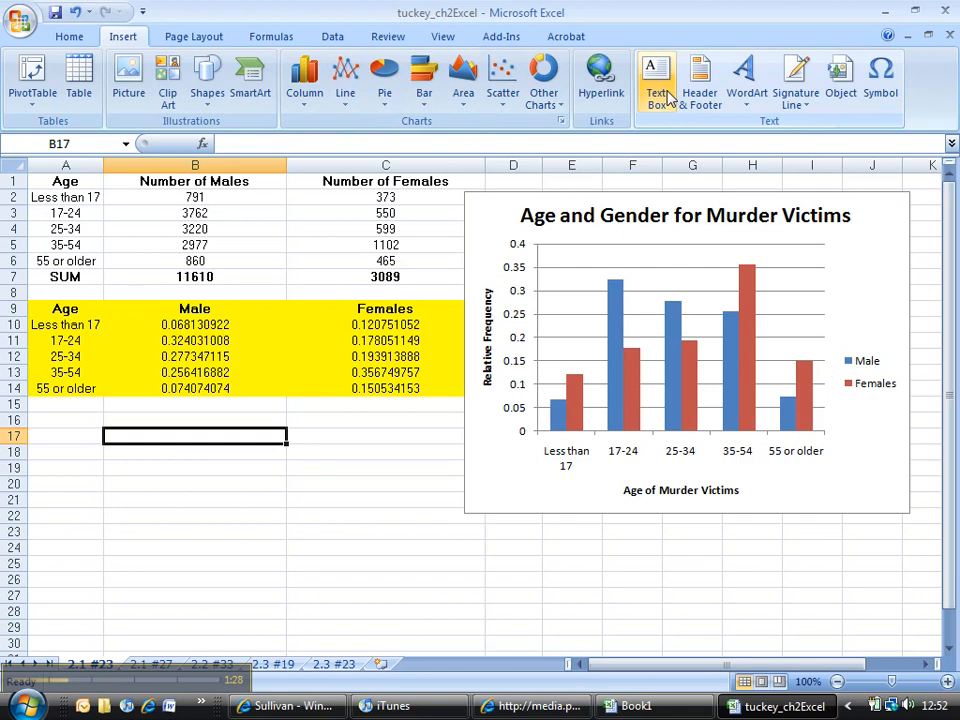
- Look through worksheets 2.3 #19, 2.2 #33 and 2.1 #27, and return to sheet 2.1 #23
click(284, 667)
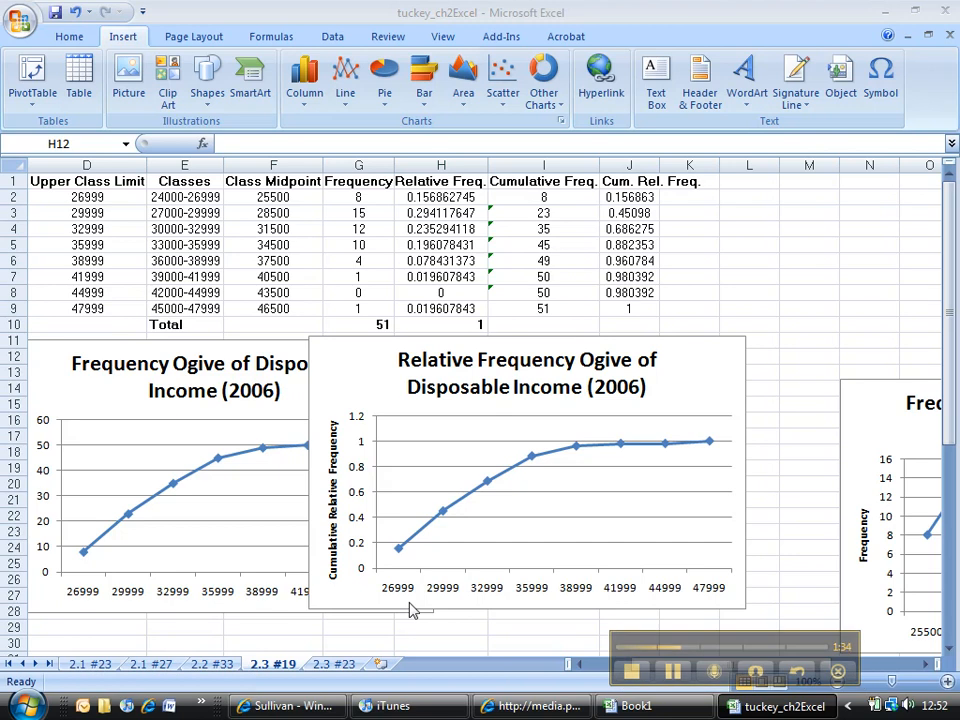
click(213, 666)
click(160, 665)
click(77, 664)
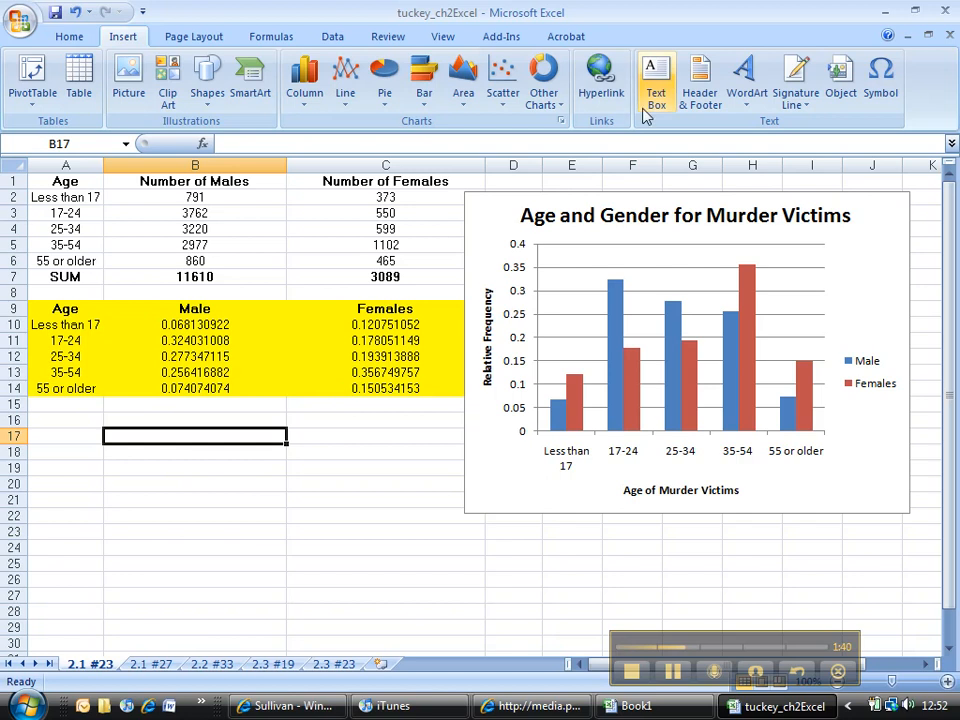
- Insert a text box below the relative frequency table containing "Type the answers to questions"
click(660, 80)
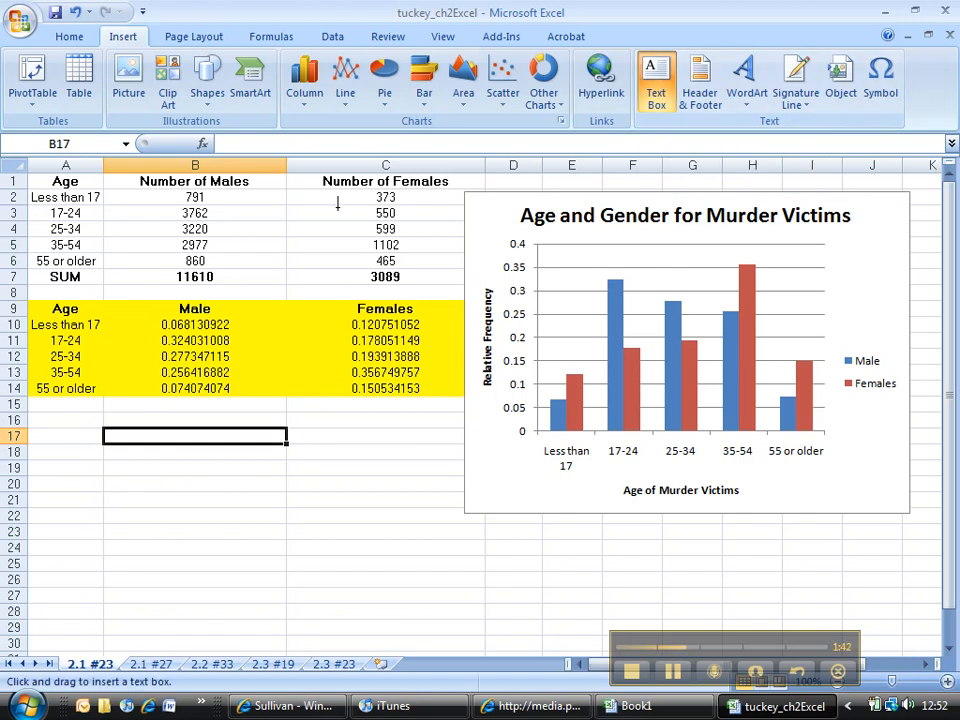
drag(81, 459, 399, 638)
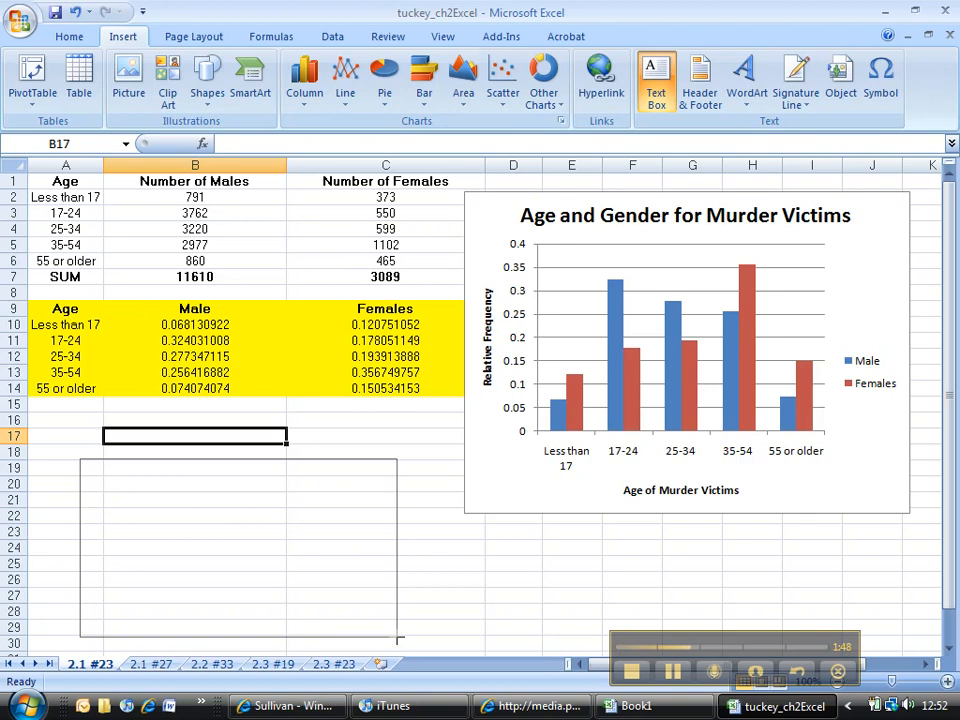
drag(398, 638, 396, 637)
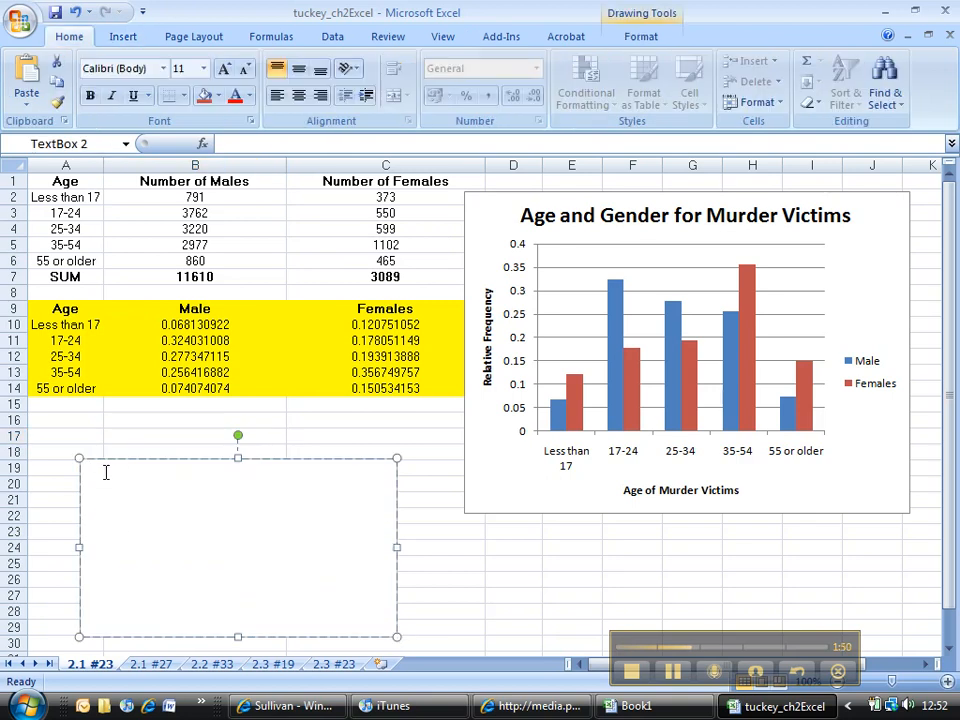
text(Type)
text(pe)
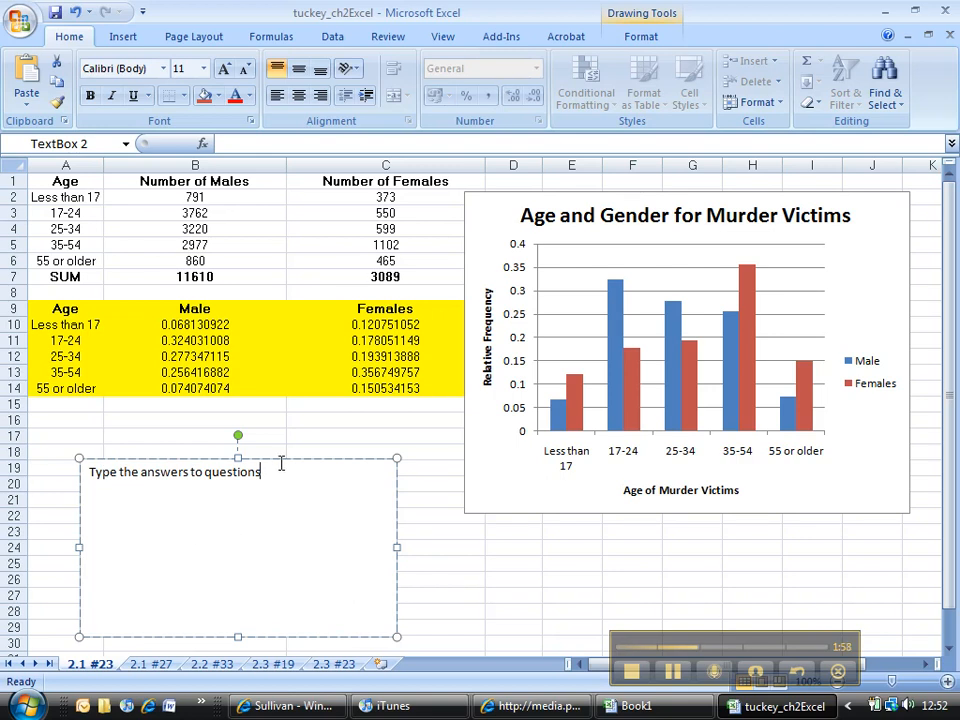
click(266, 437)
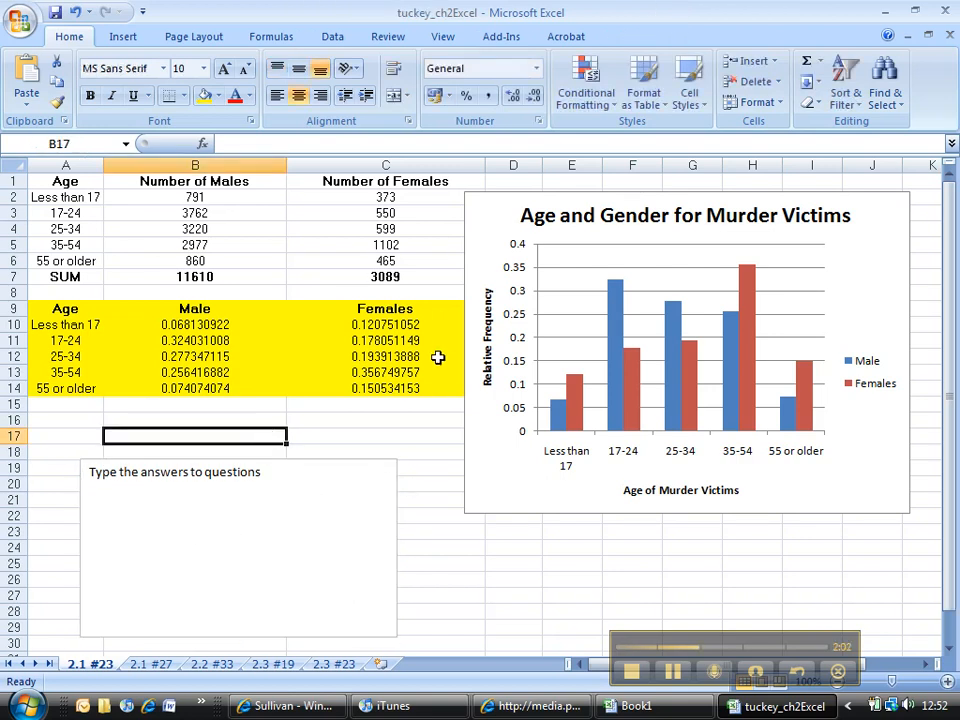
- Move the answers text box up so its upper edge sits at row 17
click(645, 240)
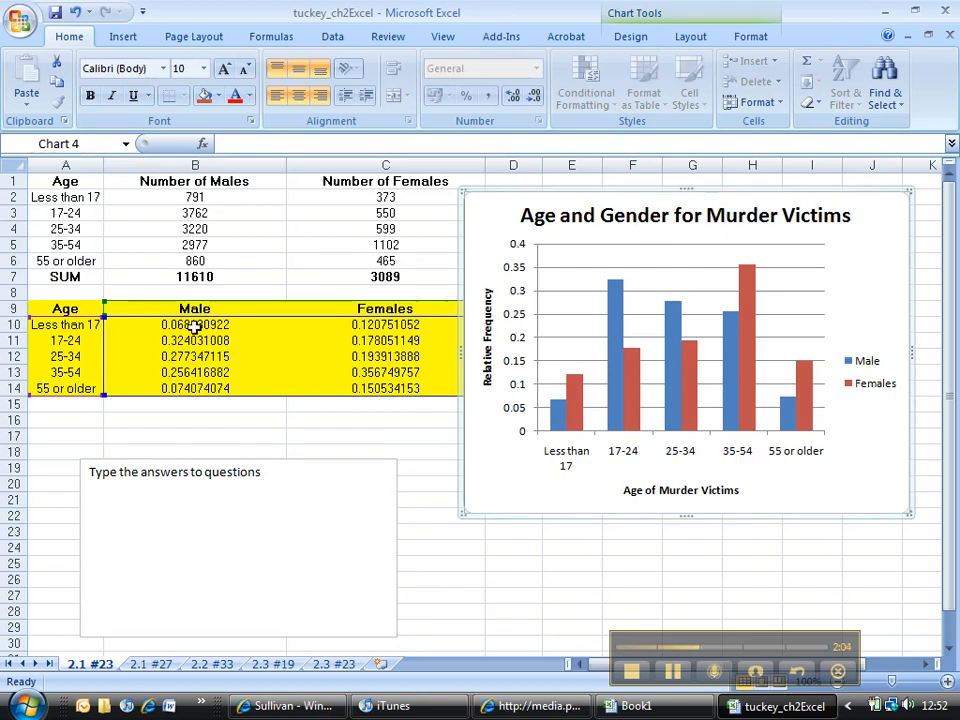
click(282, 472)
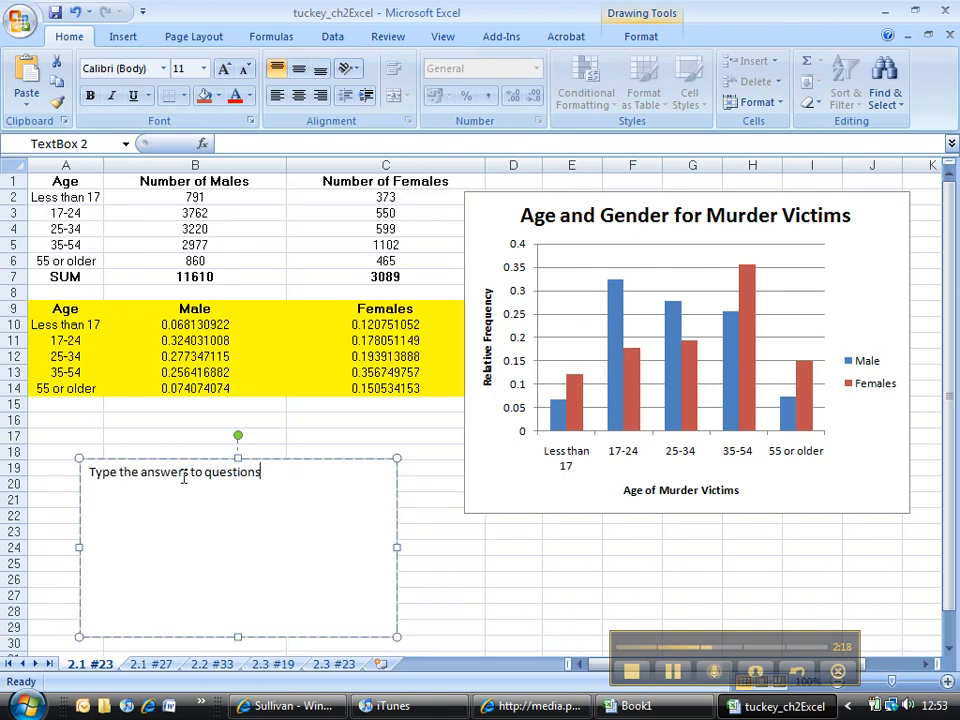
drag(173, 457, 175, 433)
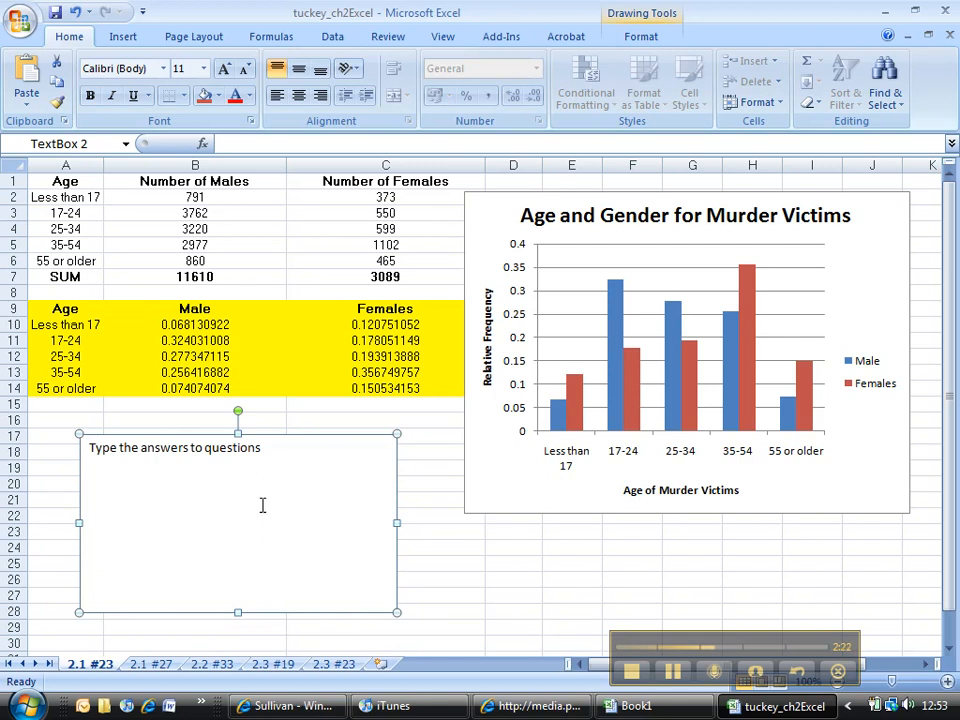
- Browse the available symbols, highlight pi and N-ary summation, and close the dialog without inserting anything
click(135, 37)
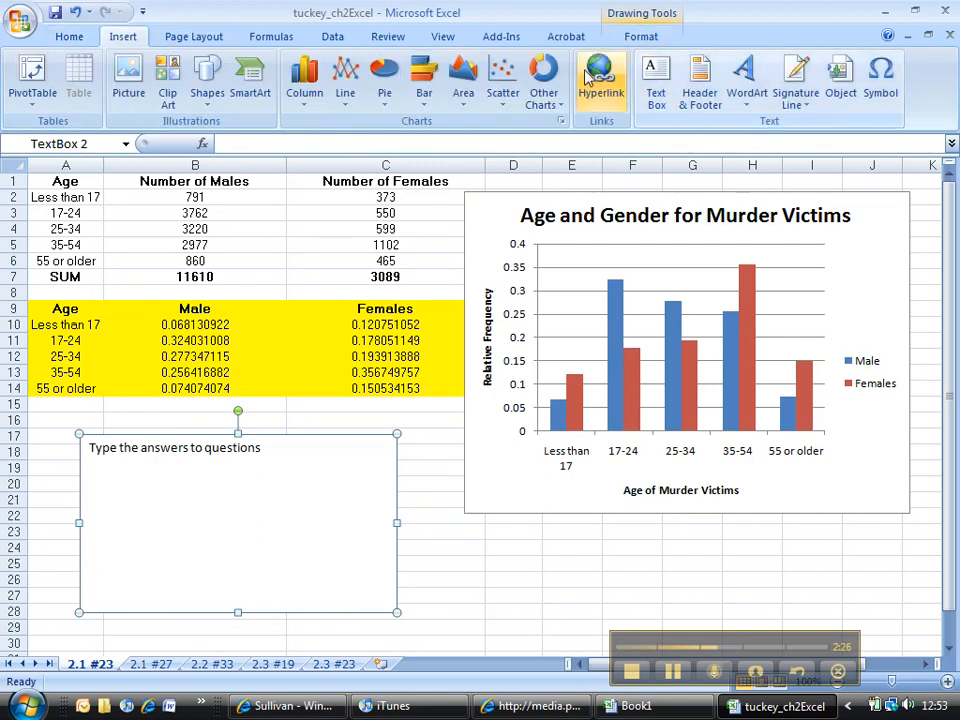
click(877, 93)
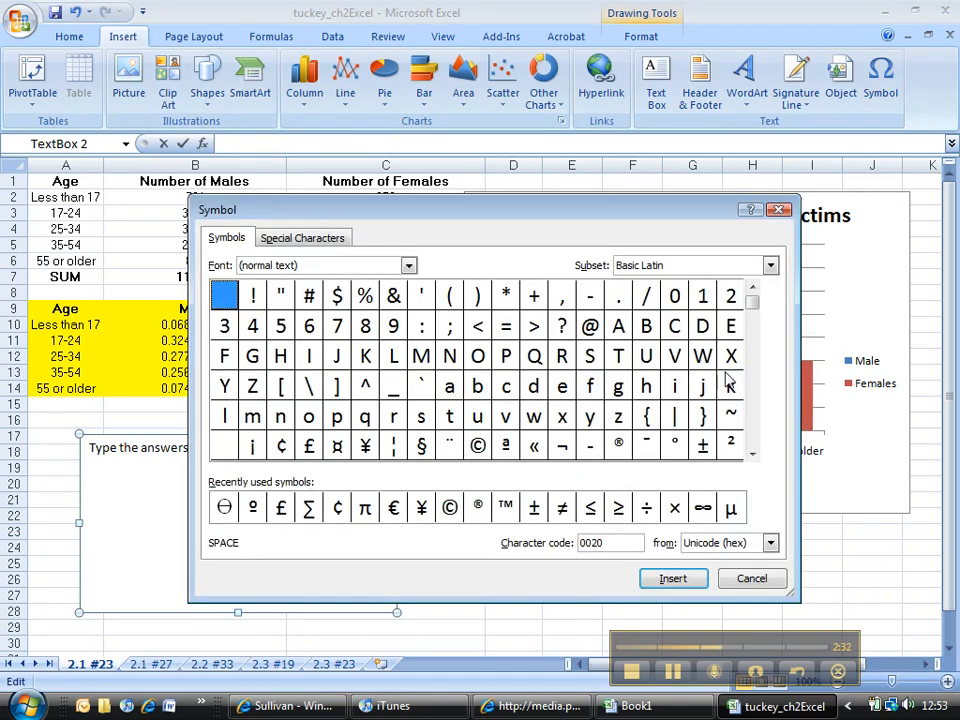
drag(751, 303, 753, 325)
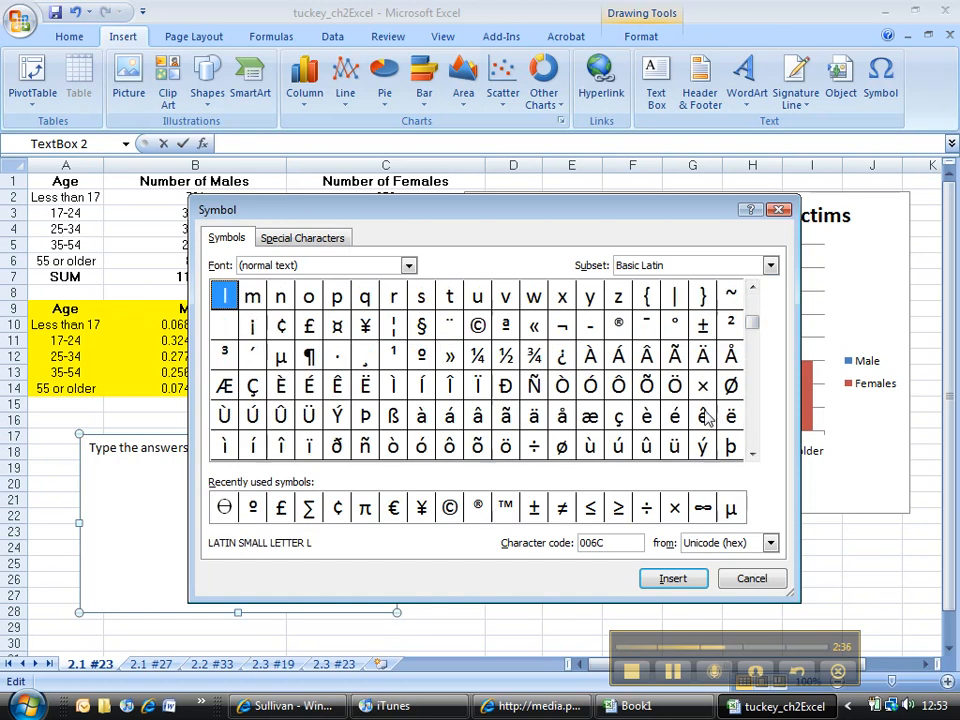
click(364, 510)
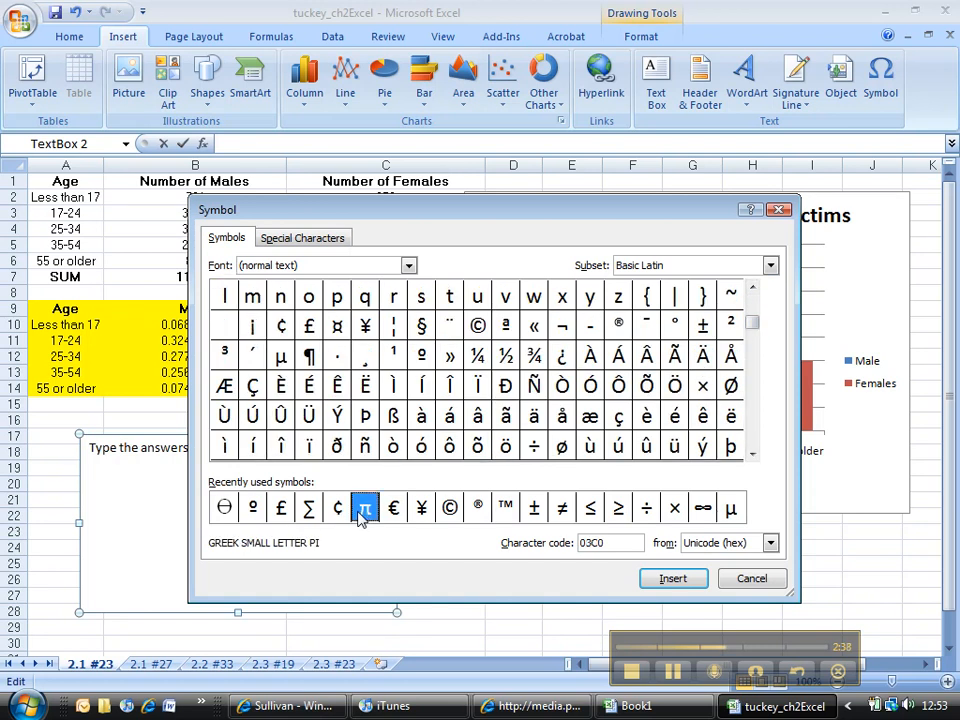
click(310, 510)
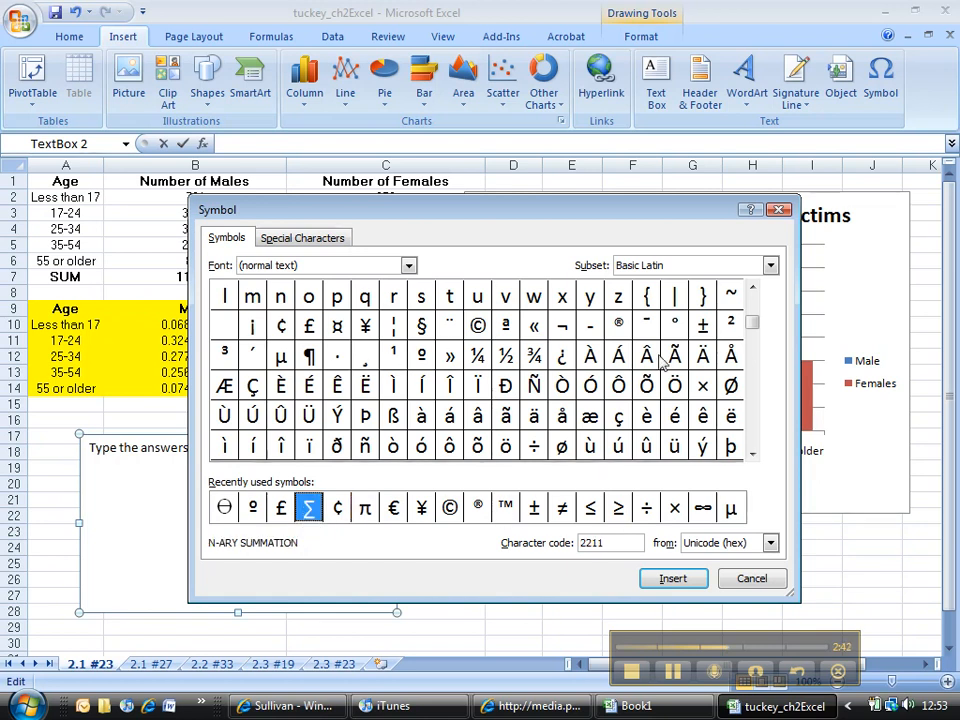
scroll(754, 306, up, 1)
click(779, 210)
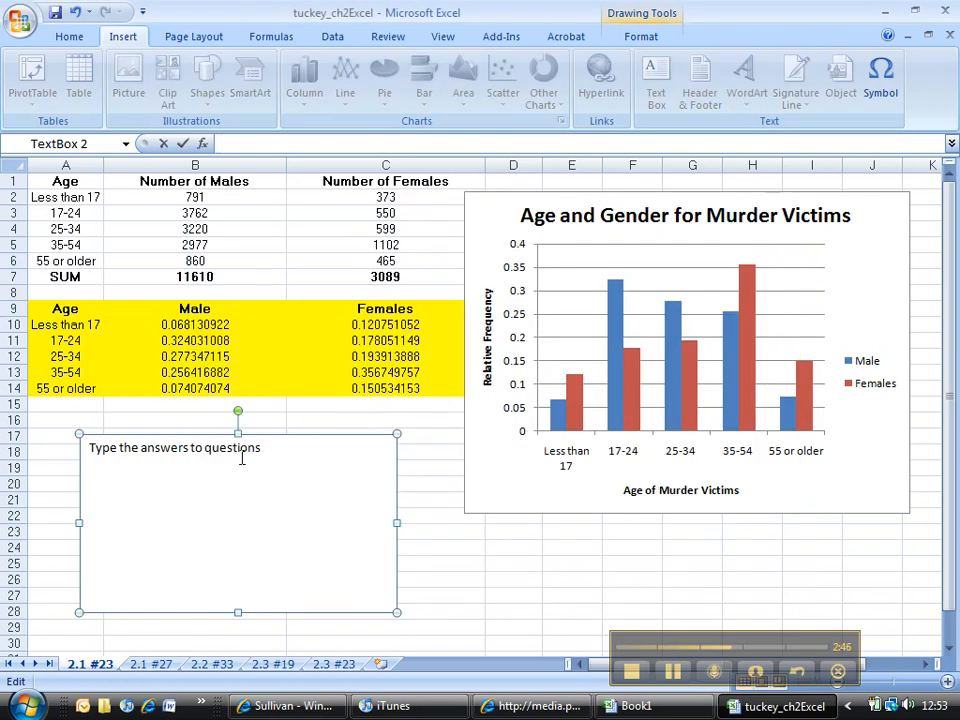
click(282, 455)
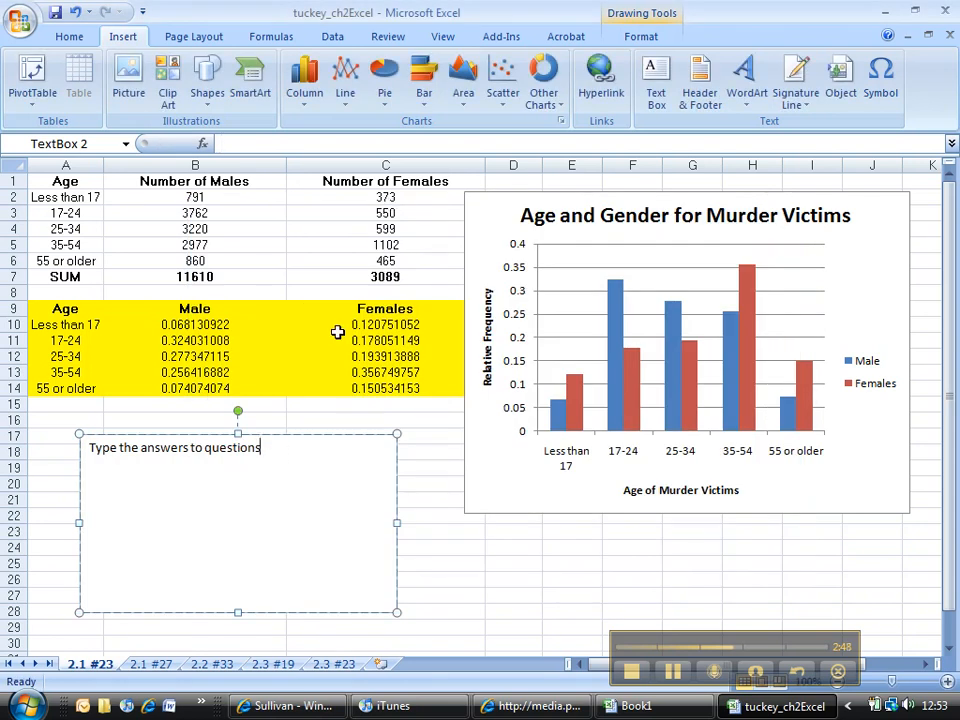
- Search the function library for "mean" from cell B15, view the AVERAGE function's description, and cancel without inserting it
click(186, 37)
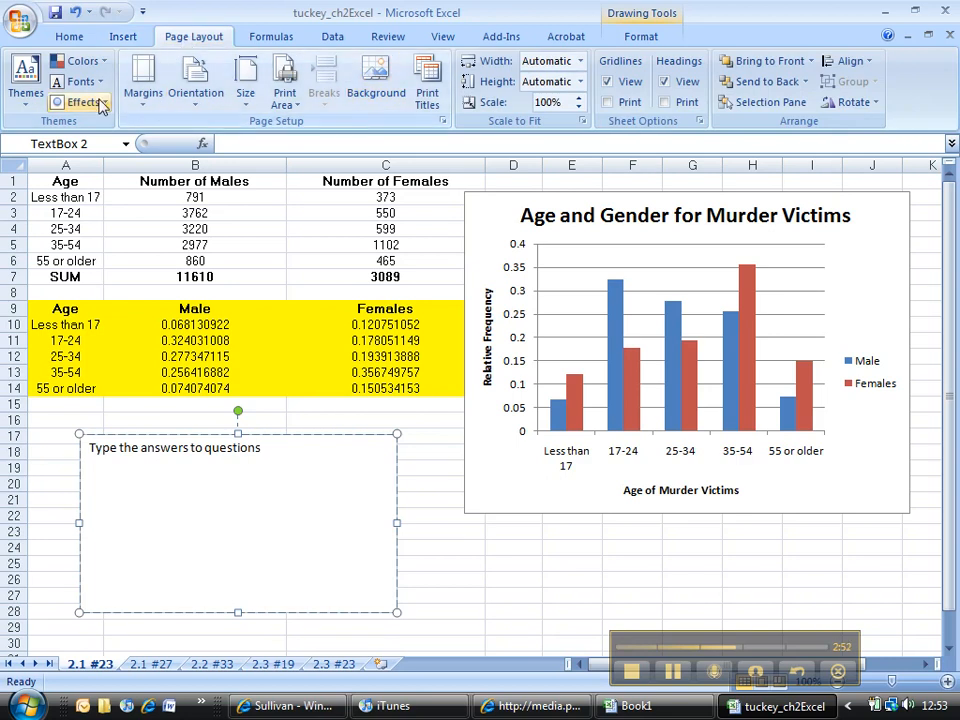
click(288, 37)
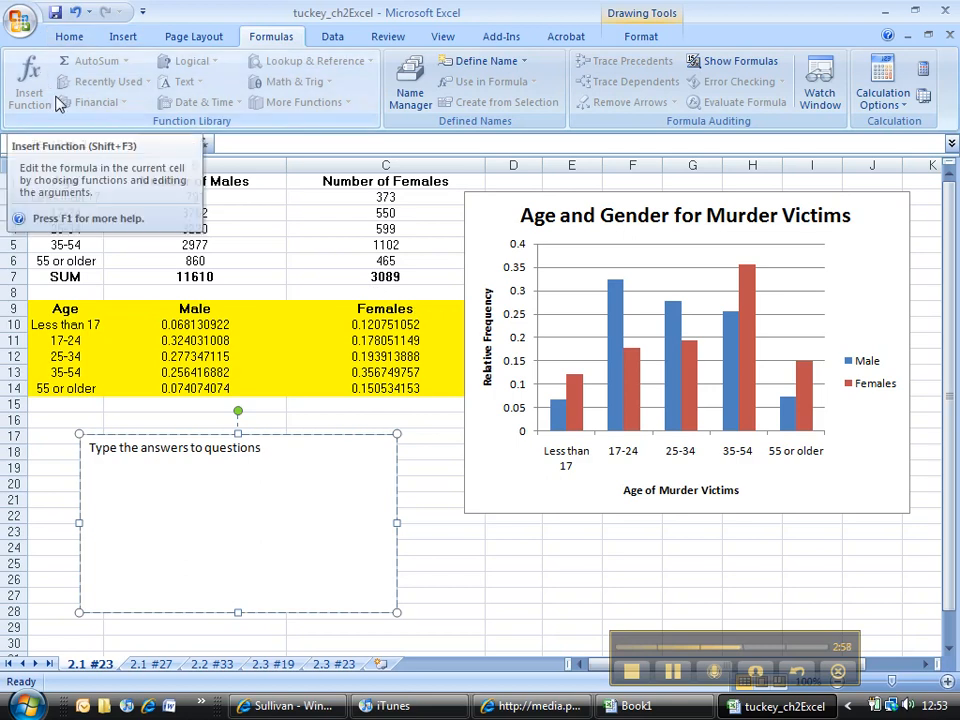
click(277, 406)
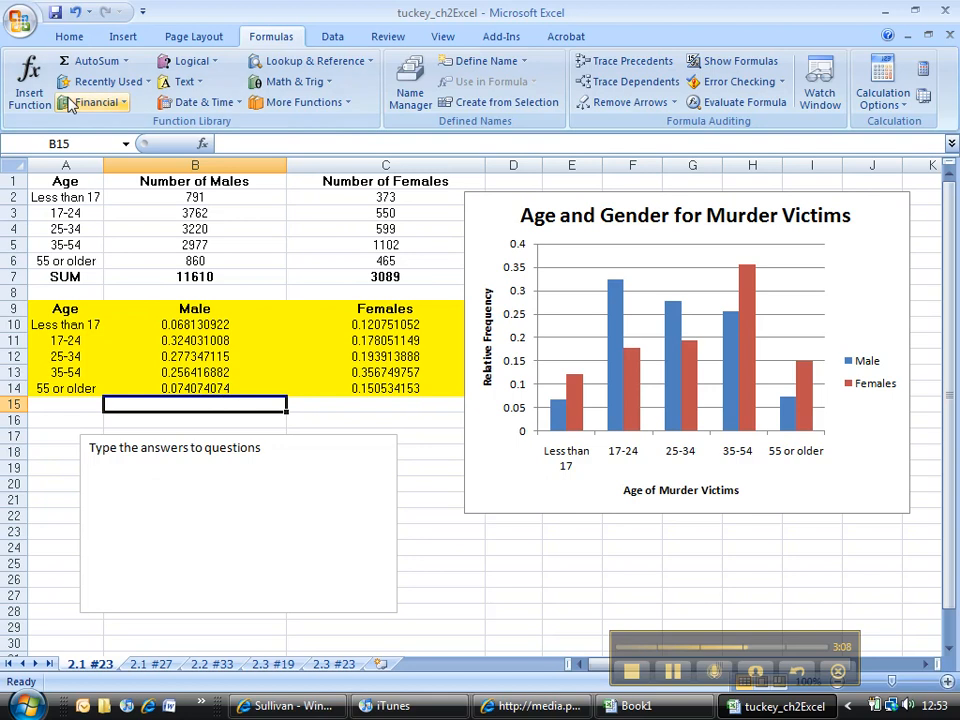
click(33, 86)
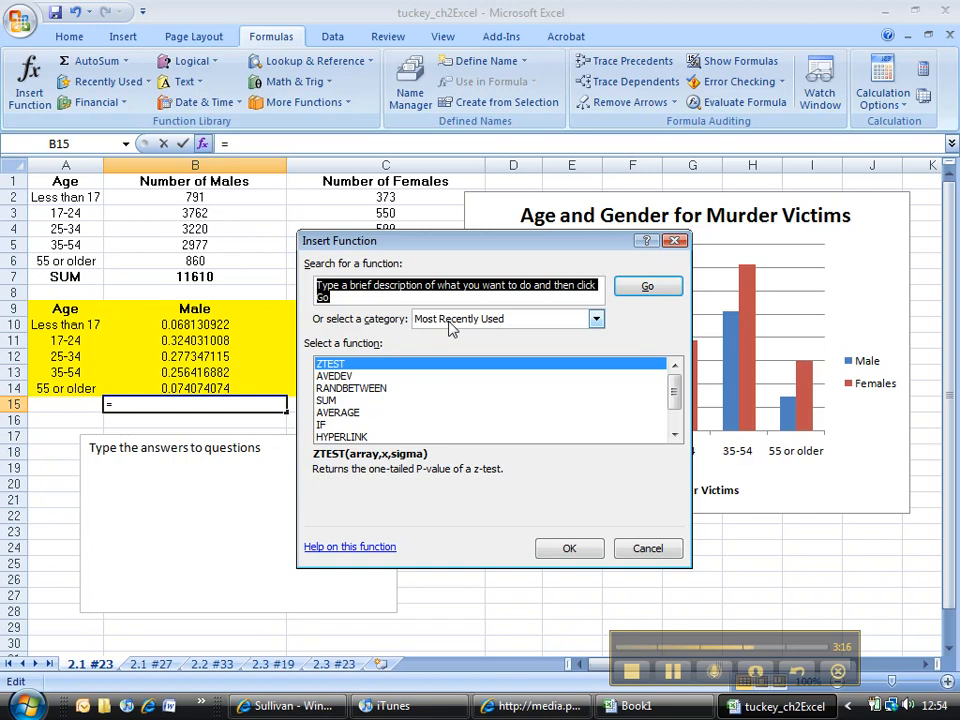
text(mean)
key(Return)
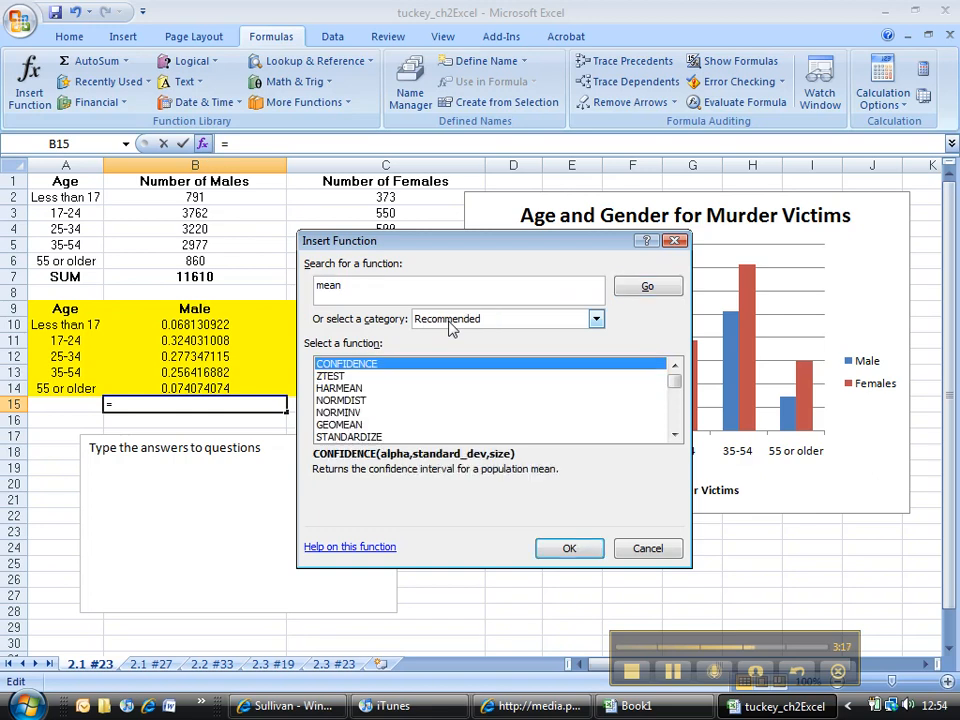
scroll(425, 428, down, 1)
scroll(420, 418, down, 1)
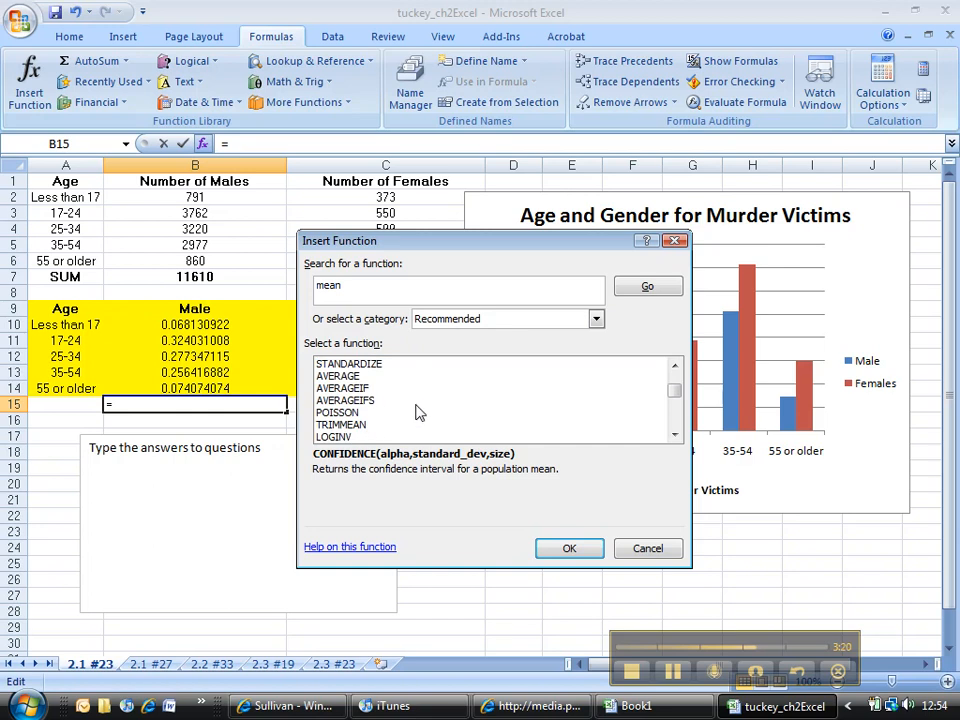
click(346, 376)
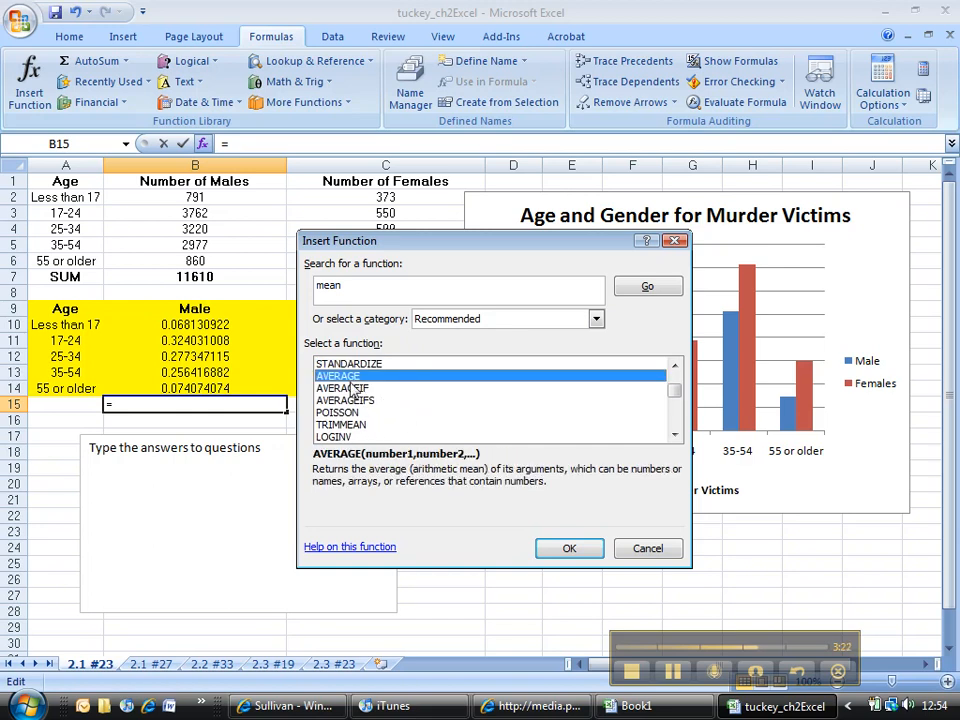
scroll(384, 421, down, 8)
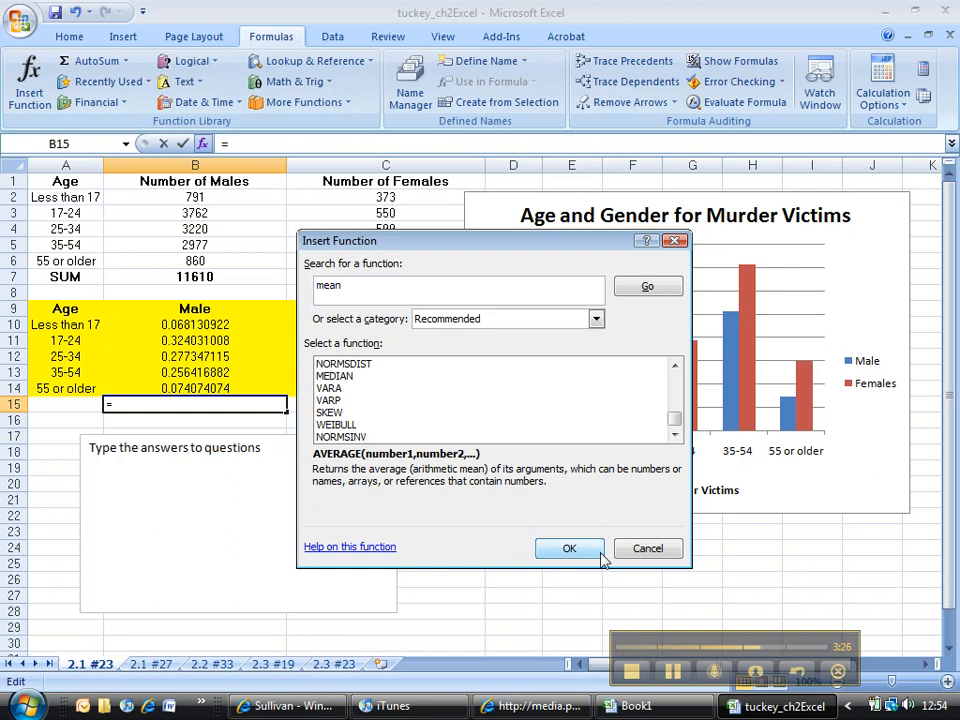
click(645, 548)
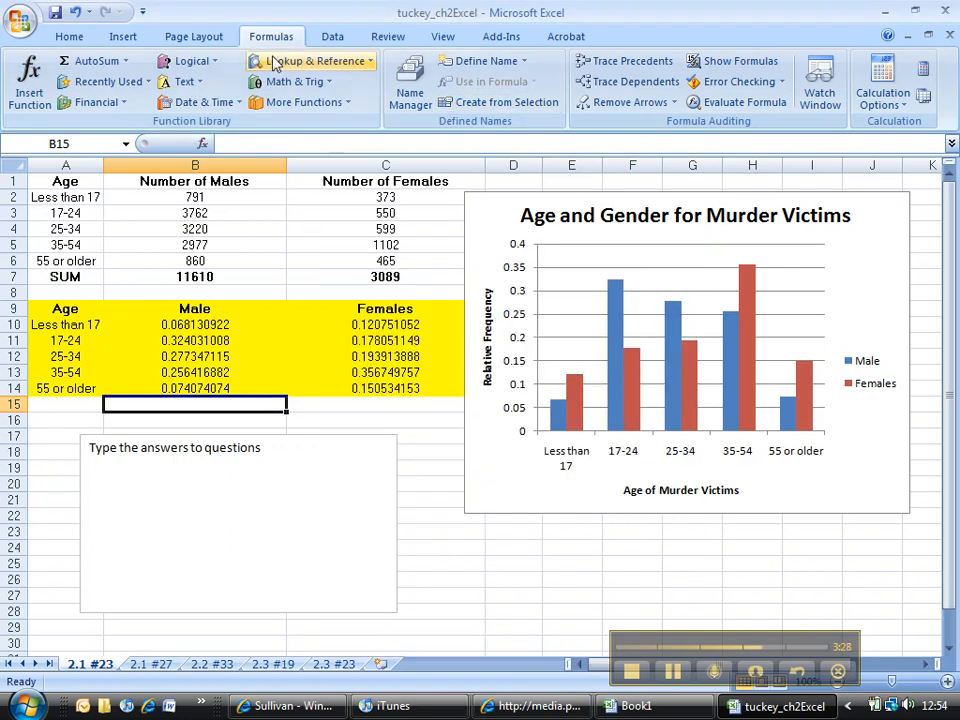
- Open the Excel add-ins manager from the program options, make sure Analysis ToolPak is enabled, and confirm the selection
click(344, 38)
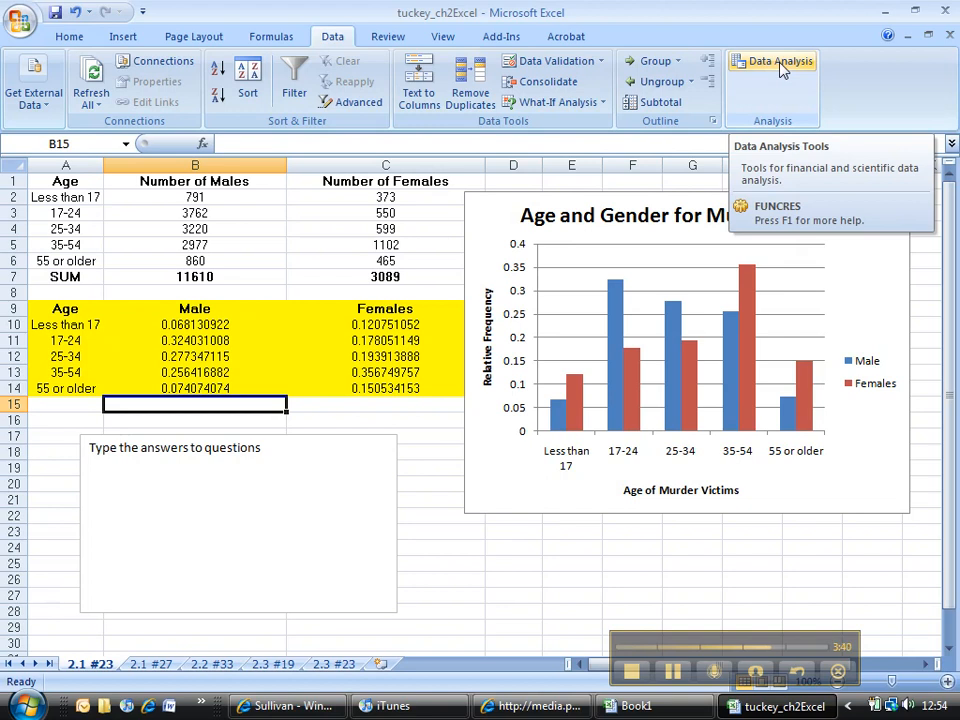
click(21, 22)
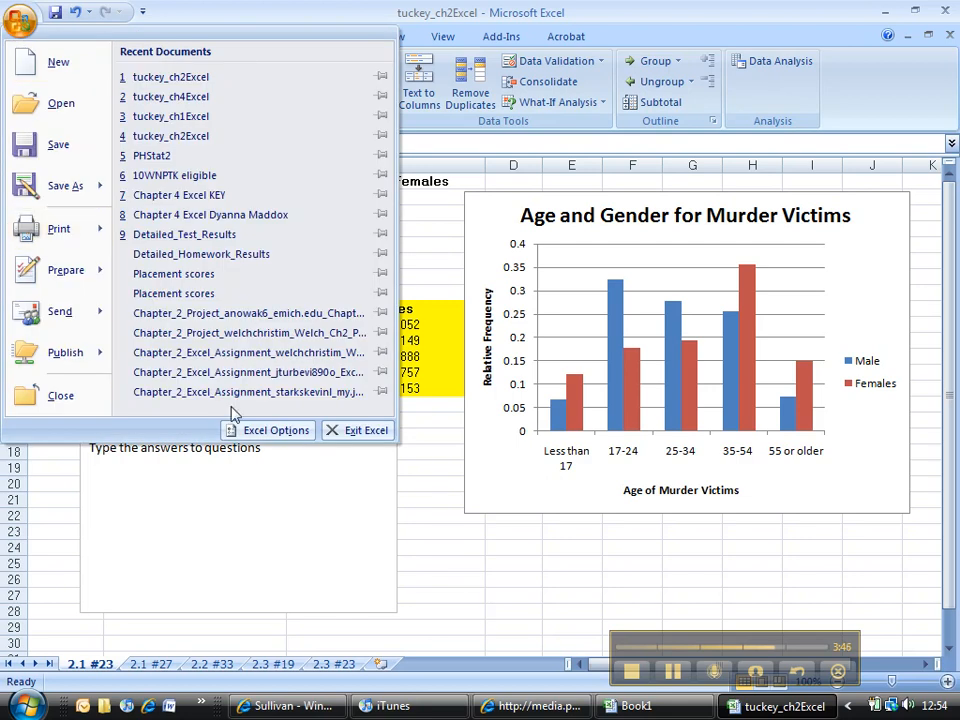
click(252, 432)
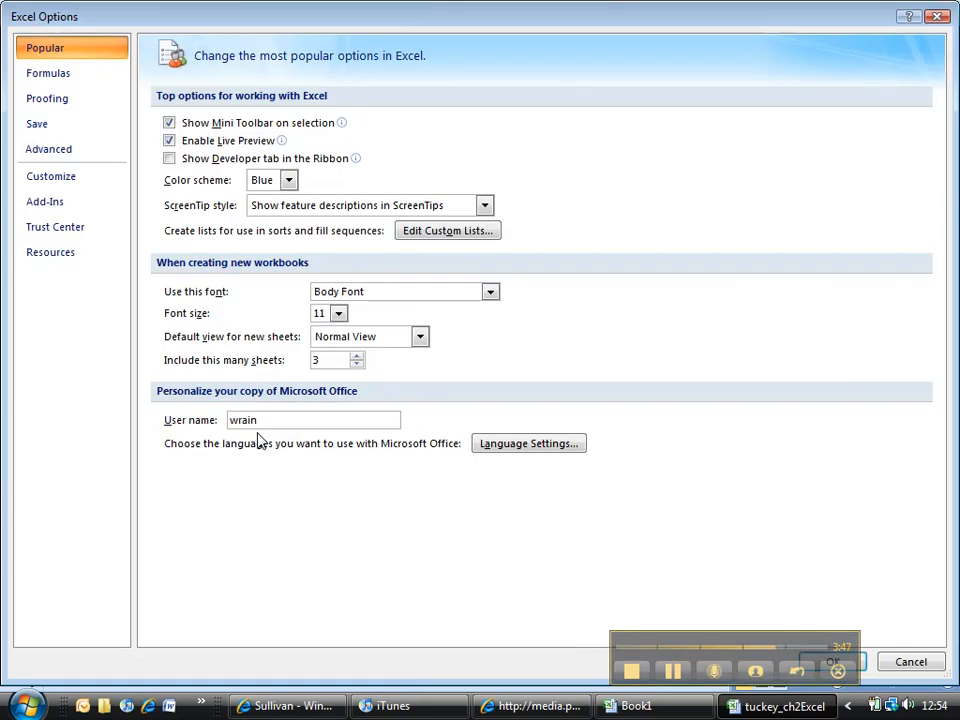
click(60, 204)
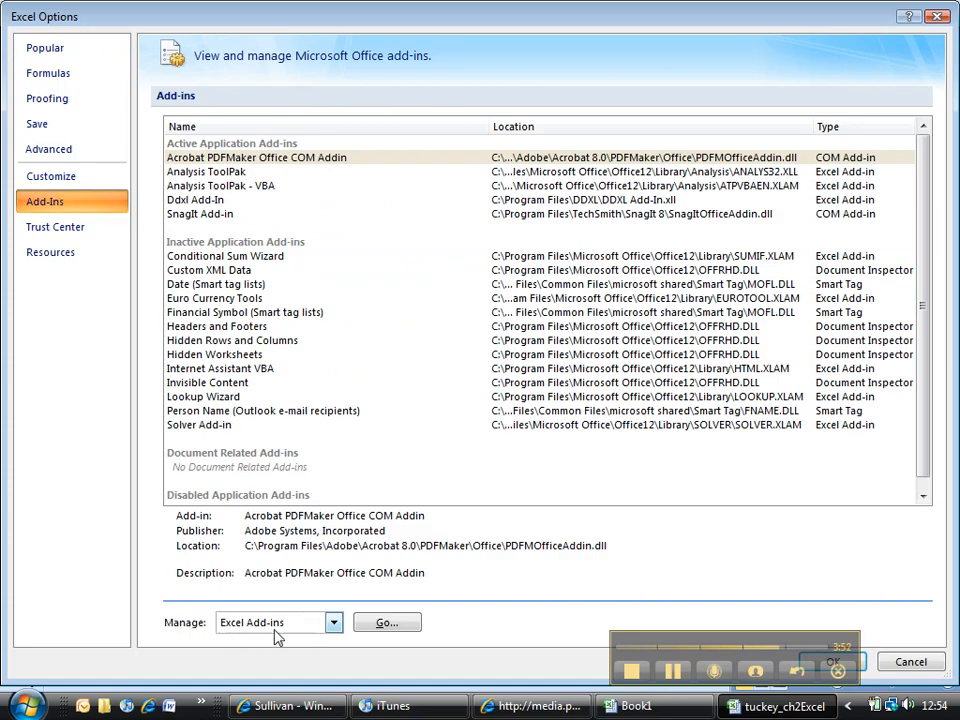
click(388, 624)
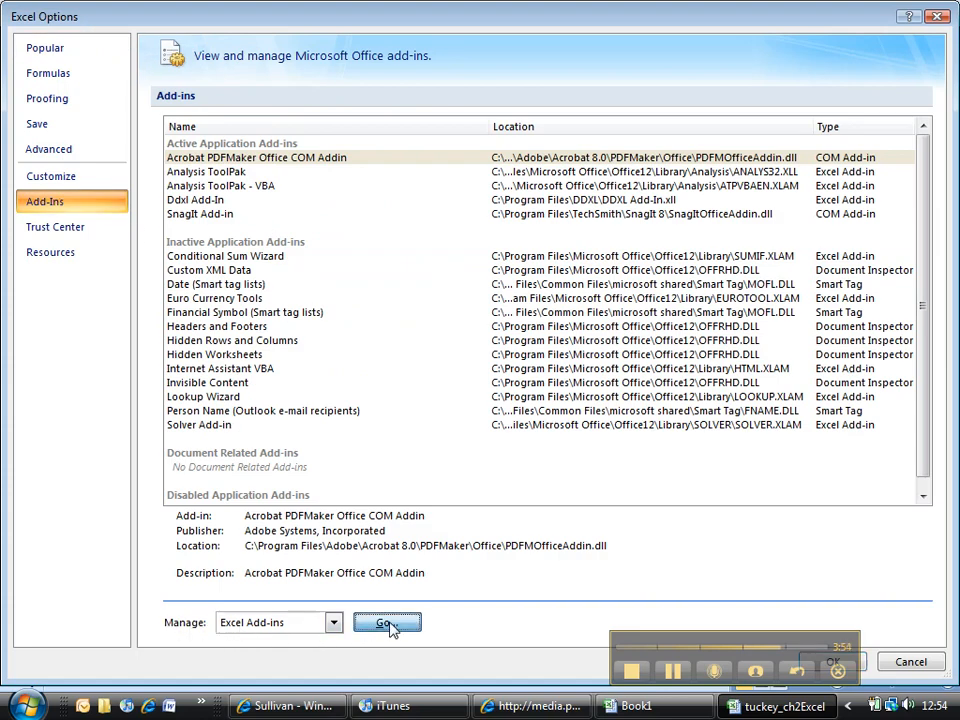
click(377, 278)
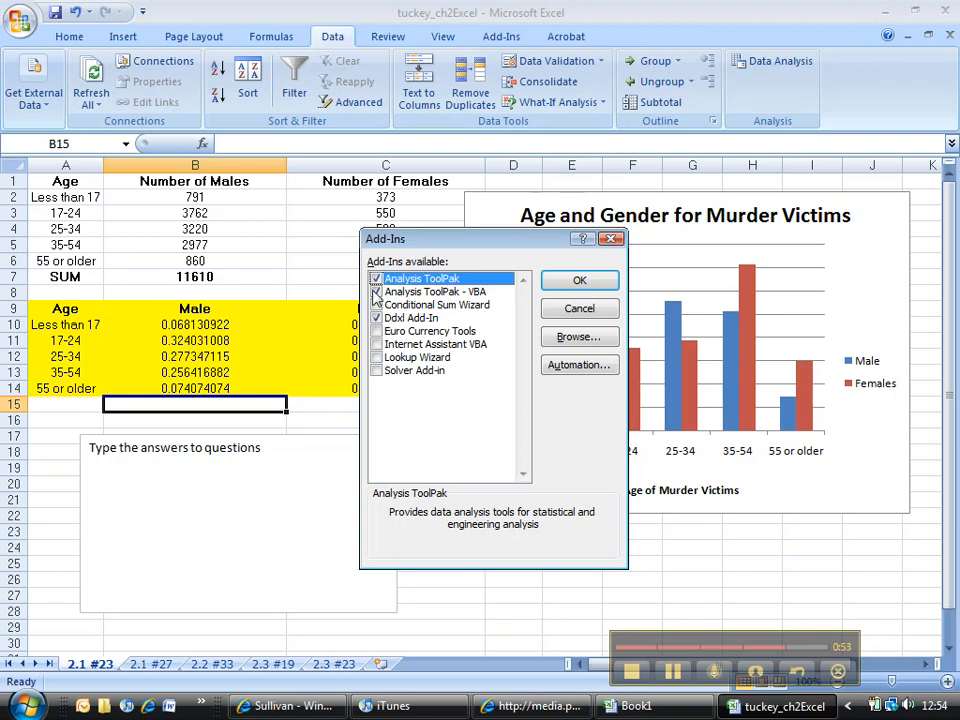
click(579, 280)
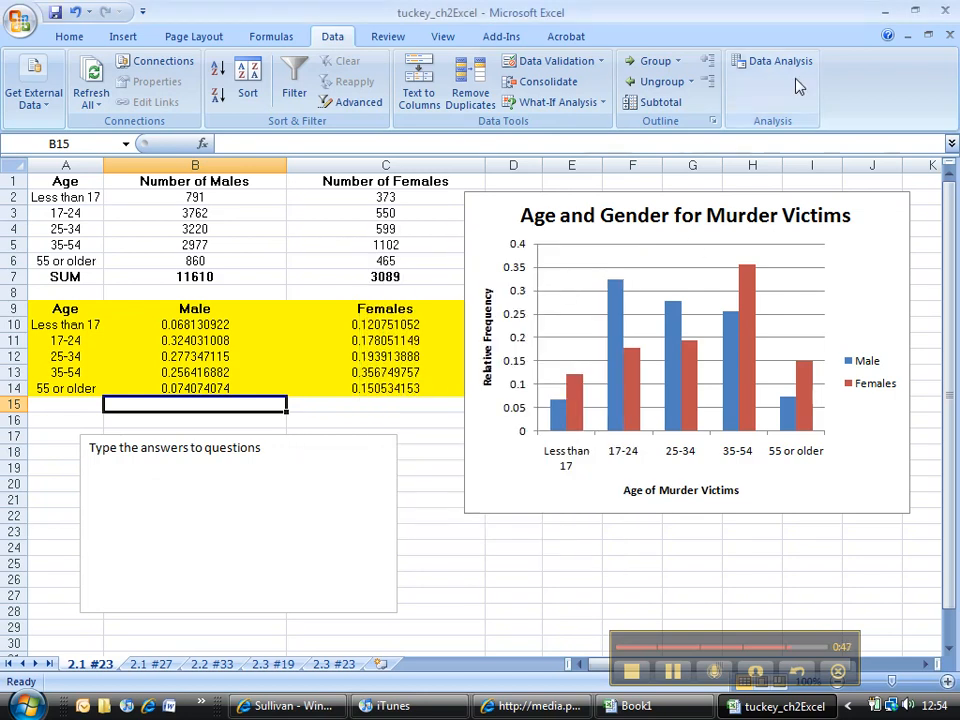
click(160, 420)
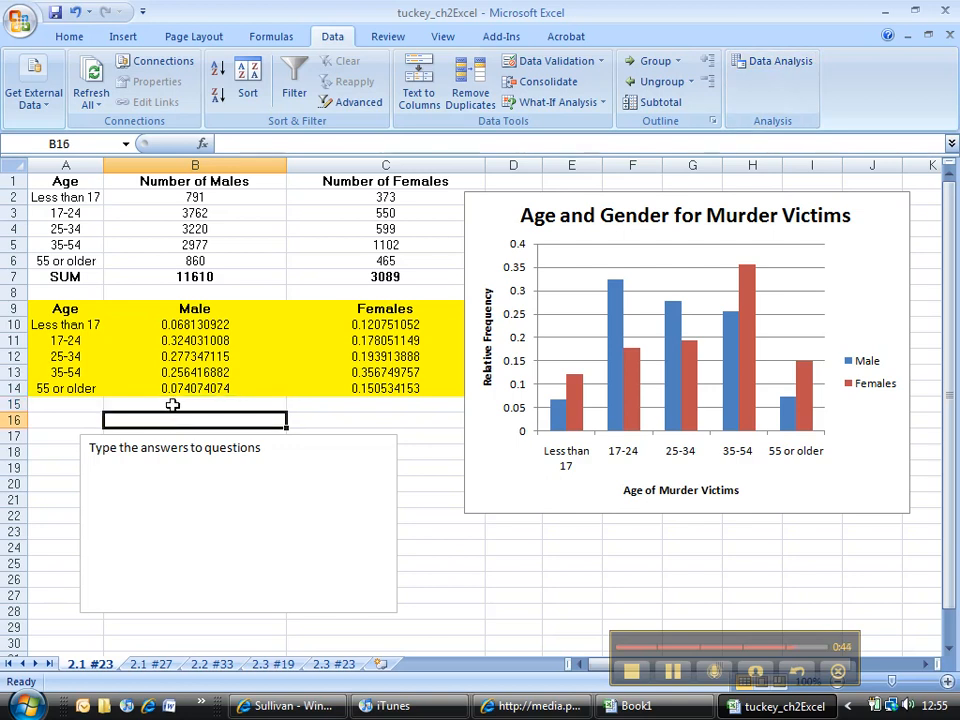
click(171, 403)
click(171, 420)
click(352, 418)
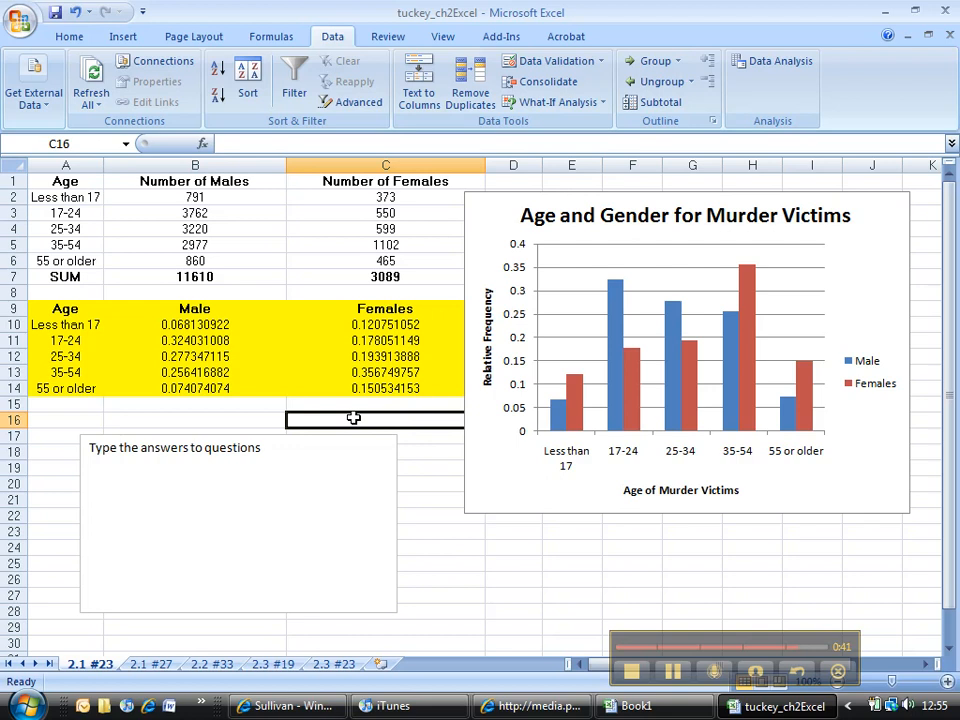
click(356, 386)
drag(356, 386, 64, 306)
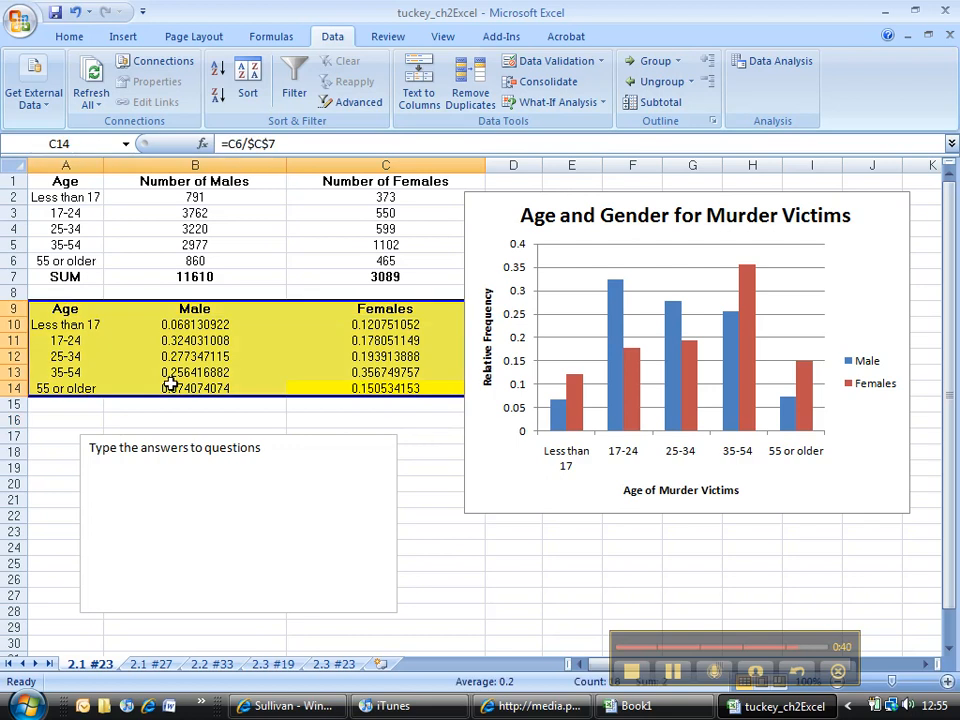
click(197, 420)
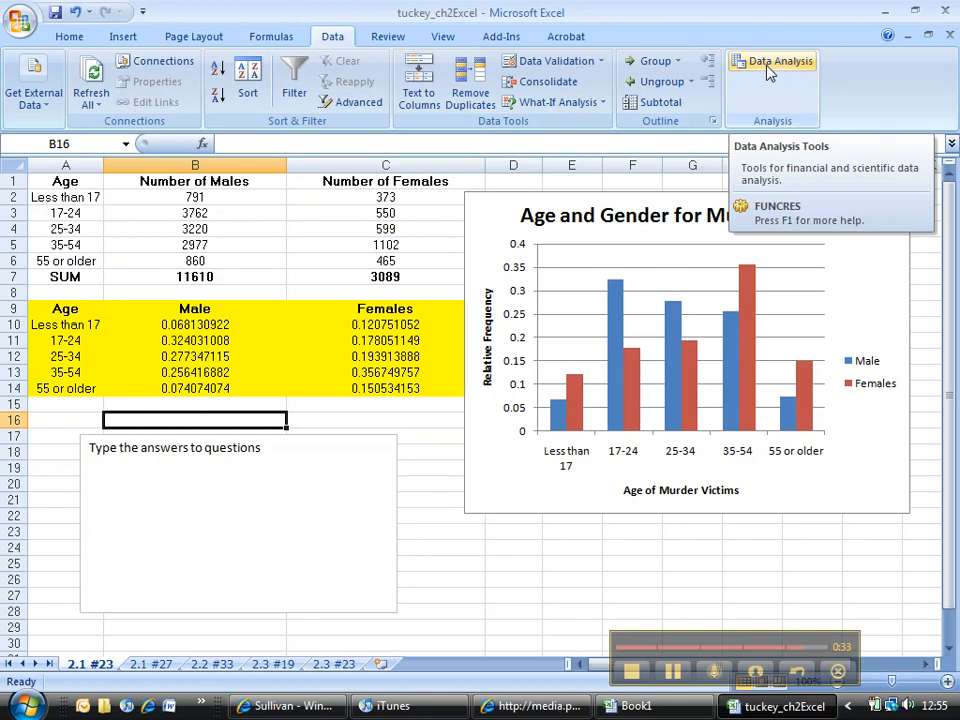
- Look through the review, view and add-in commands, ending on the DDXL and PHStat add-ins
click(388, 38)
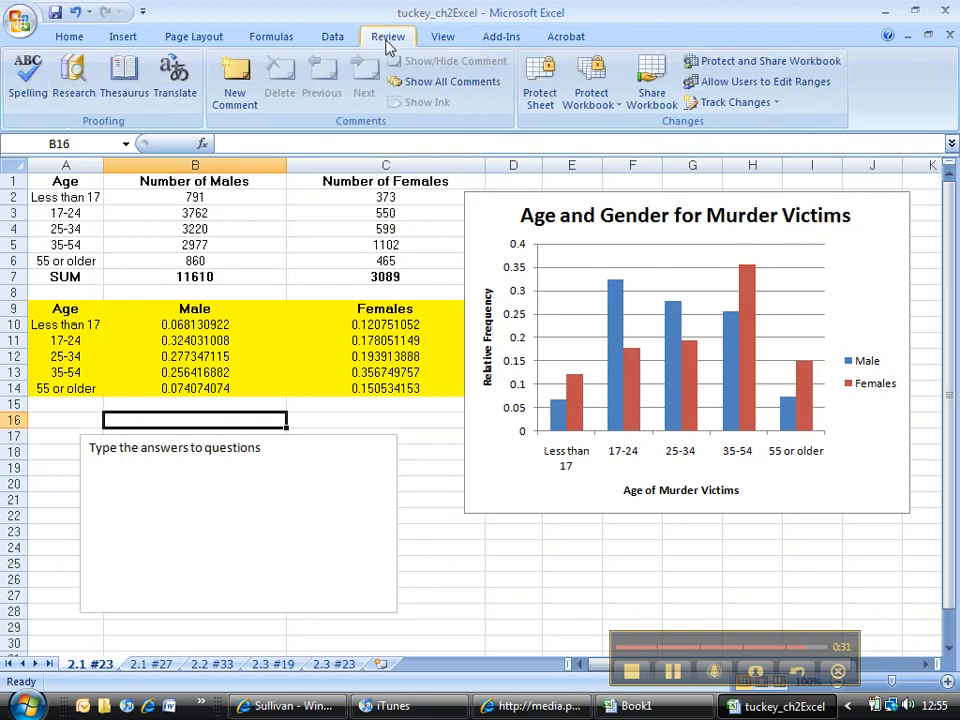
click(441, 38)
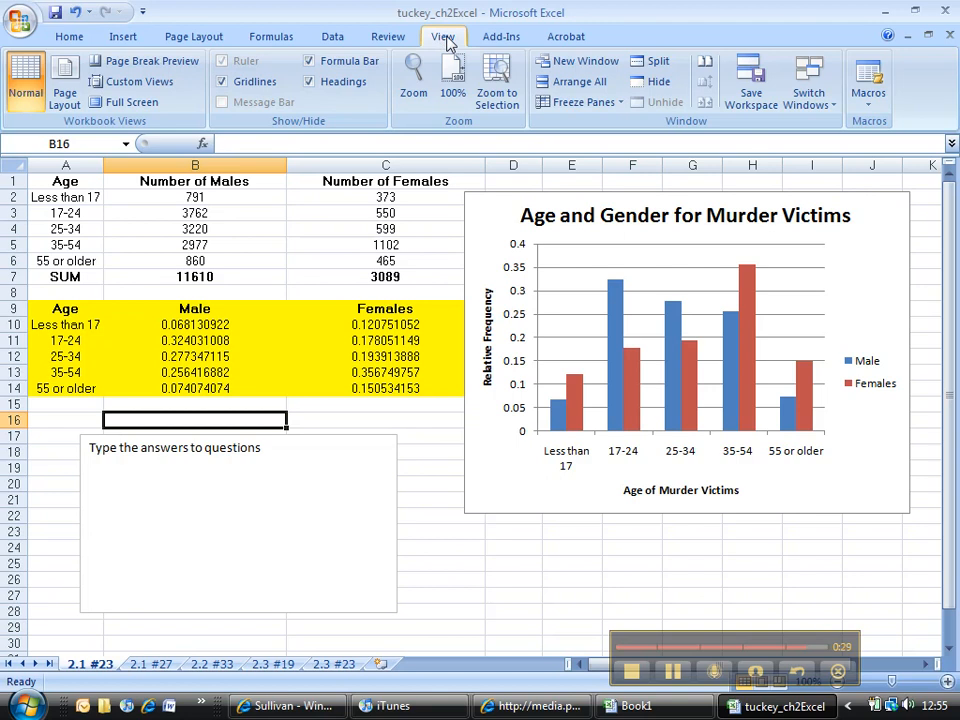
click(501, 37)
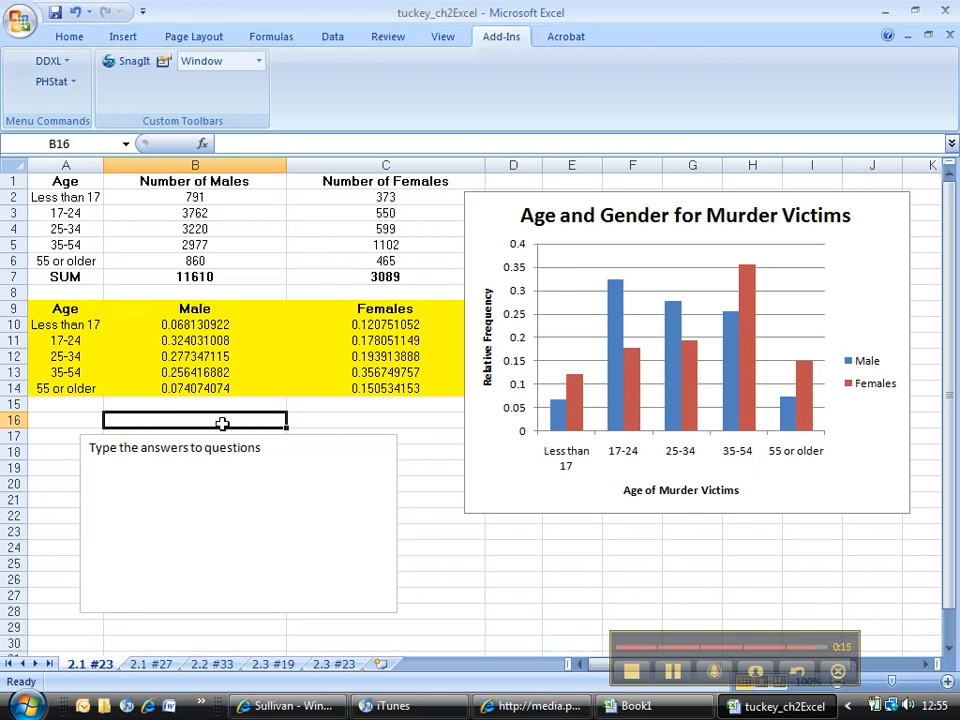
drag(349, 398, 50, 311)
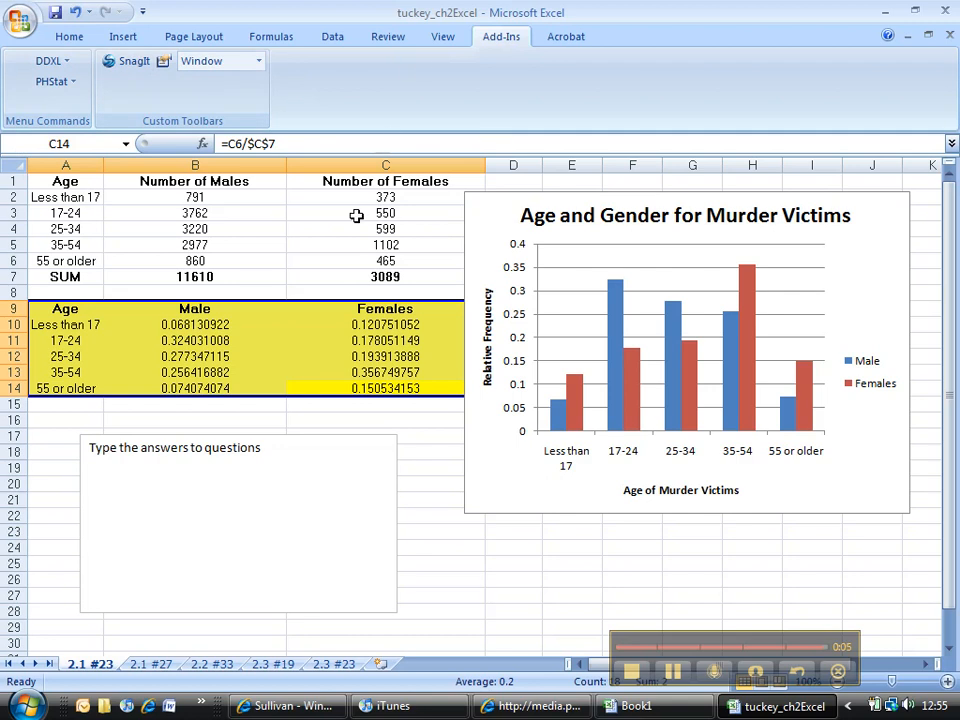
click(275, 428)
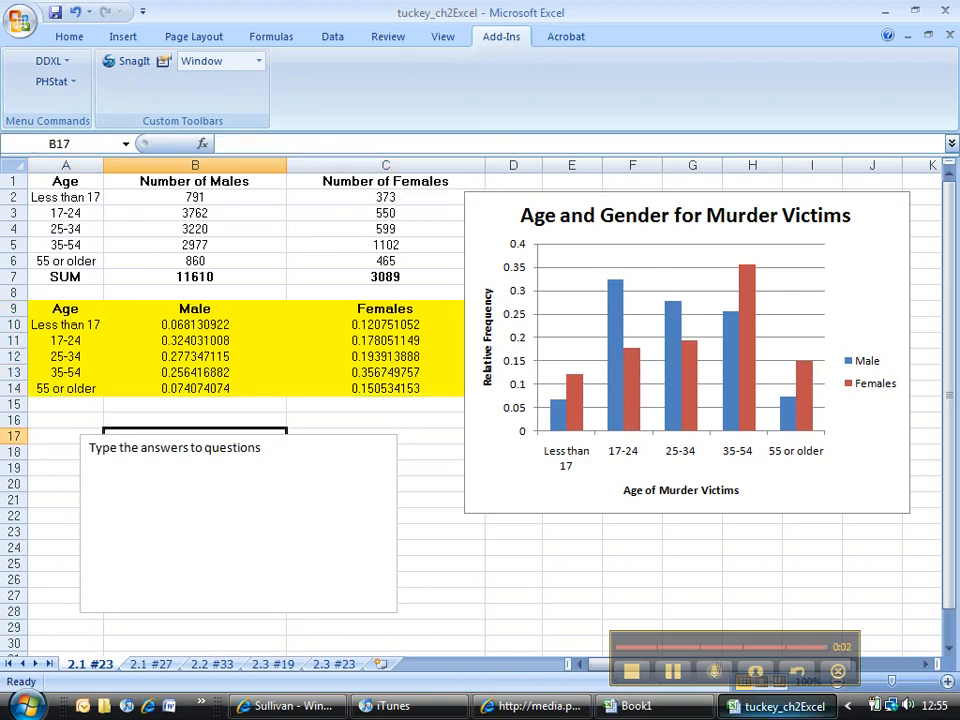